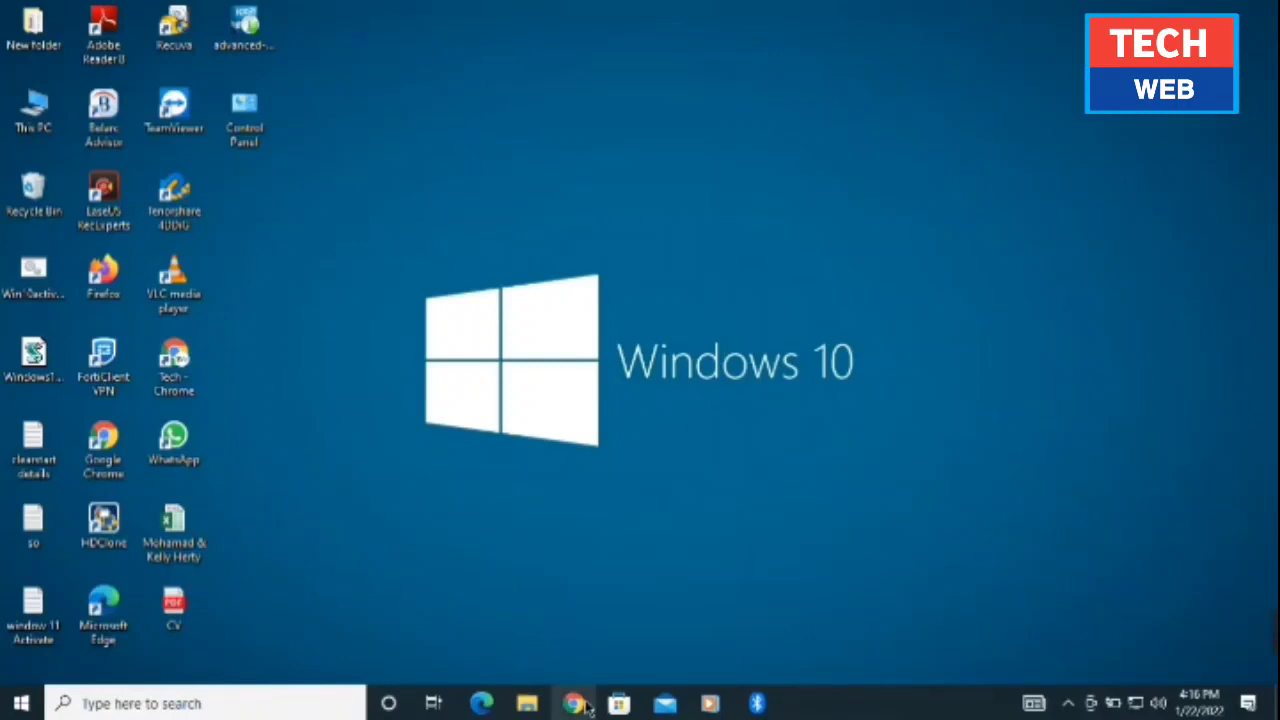
# Open Chrome with the Person 1 (Tech web) profile and go to the browser settings
pyautogui.click(590, 705)
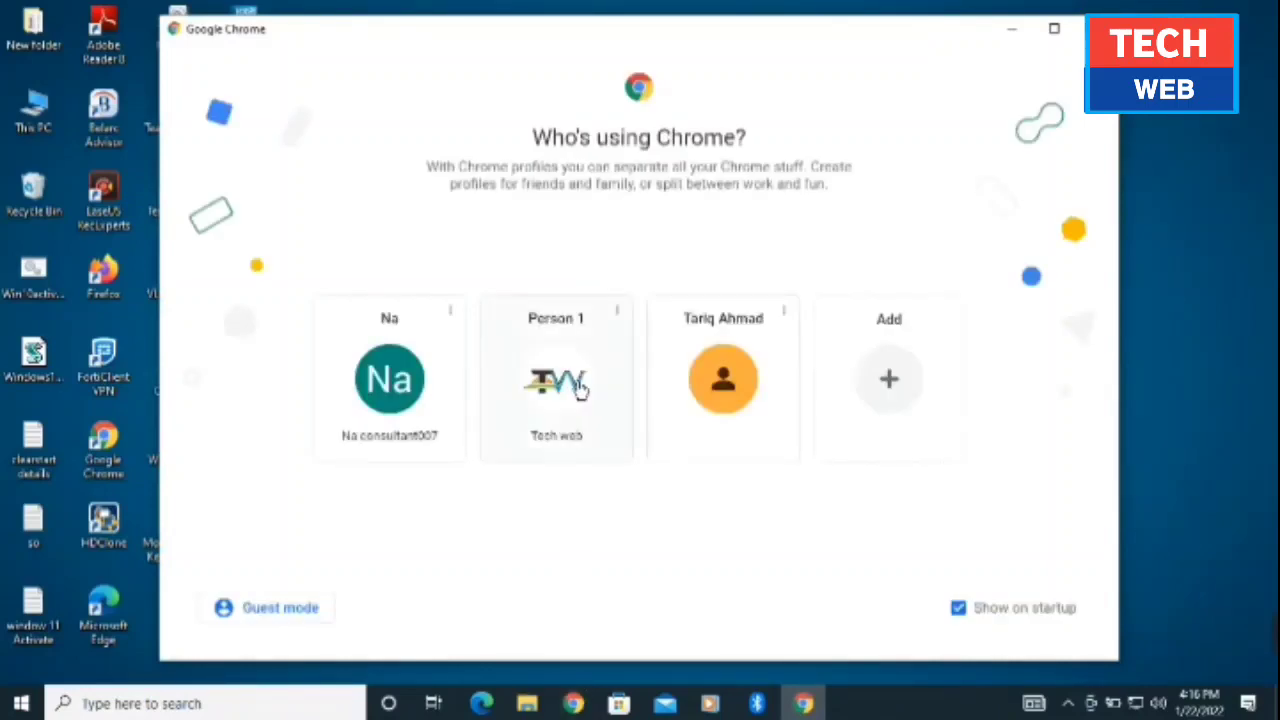
pyautogui.click(580, 390)
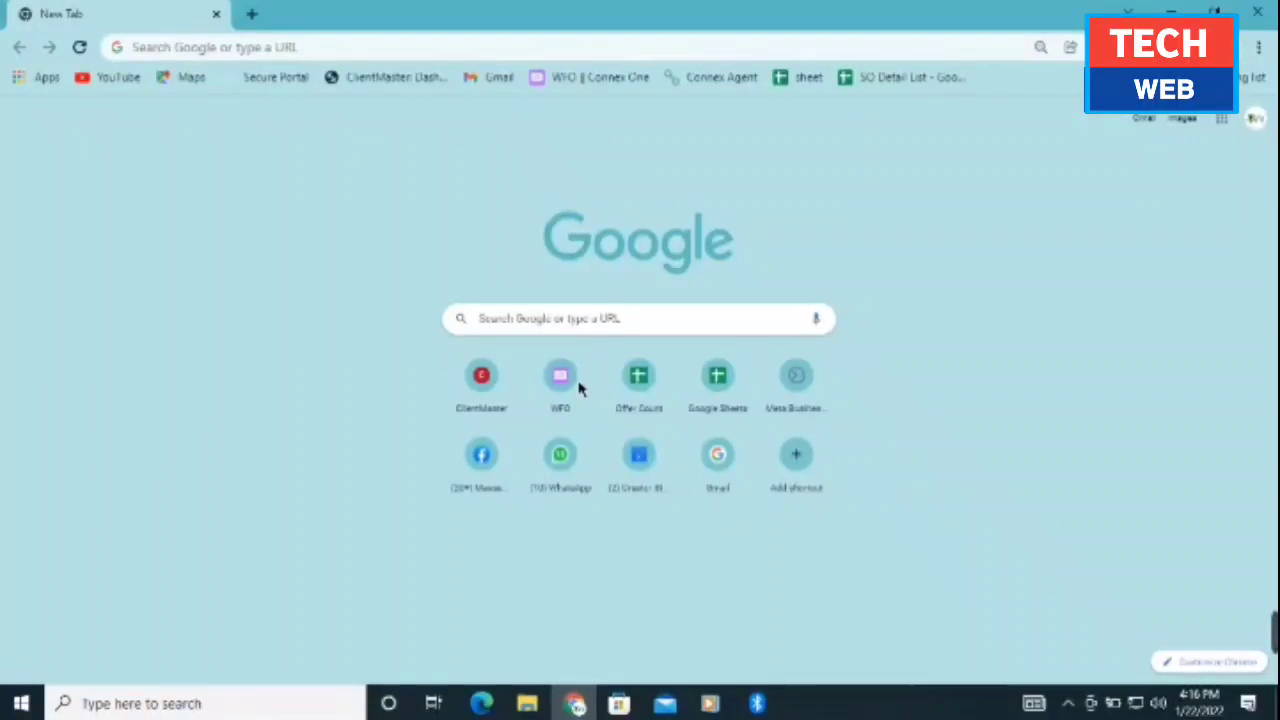
pyautogui.click(1259, 49)
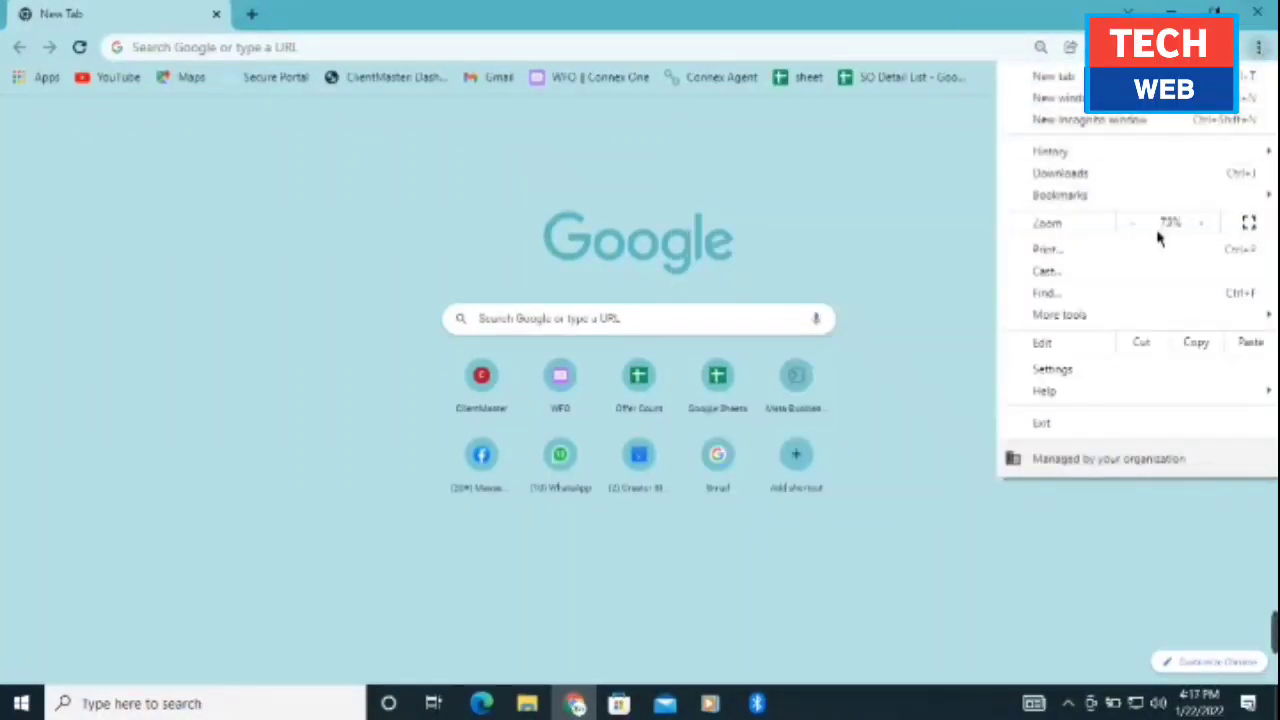
pyautogui.click(1052, 370)
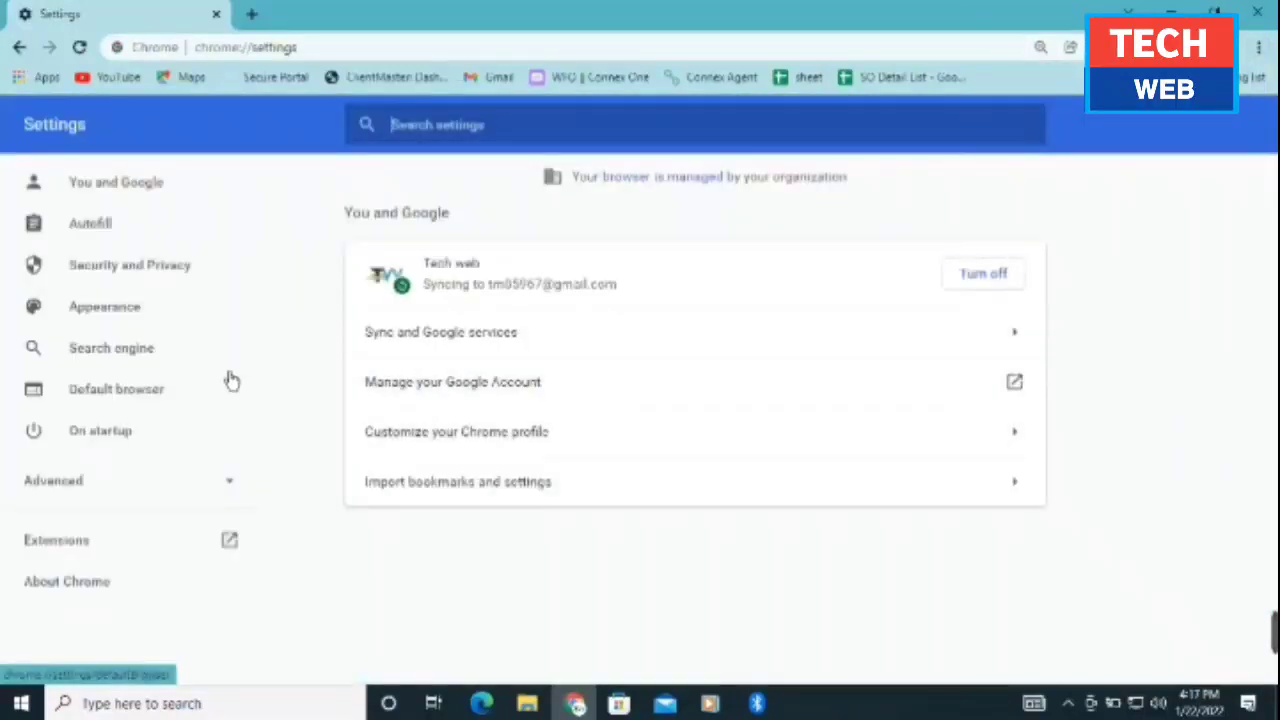
# Set the search engine used in the address bar to Google
pyautogui.click(136, 362)
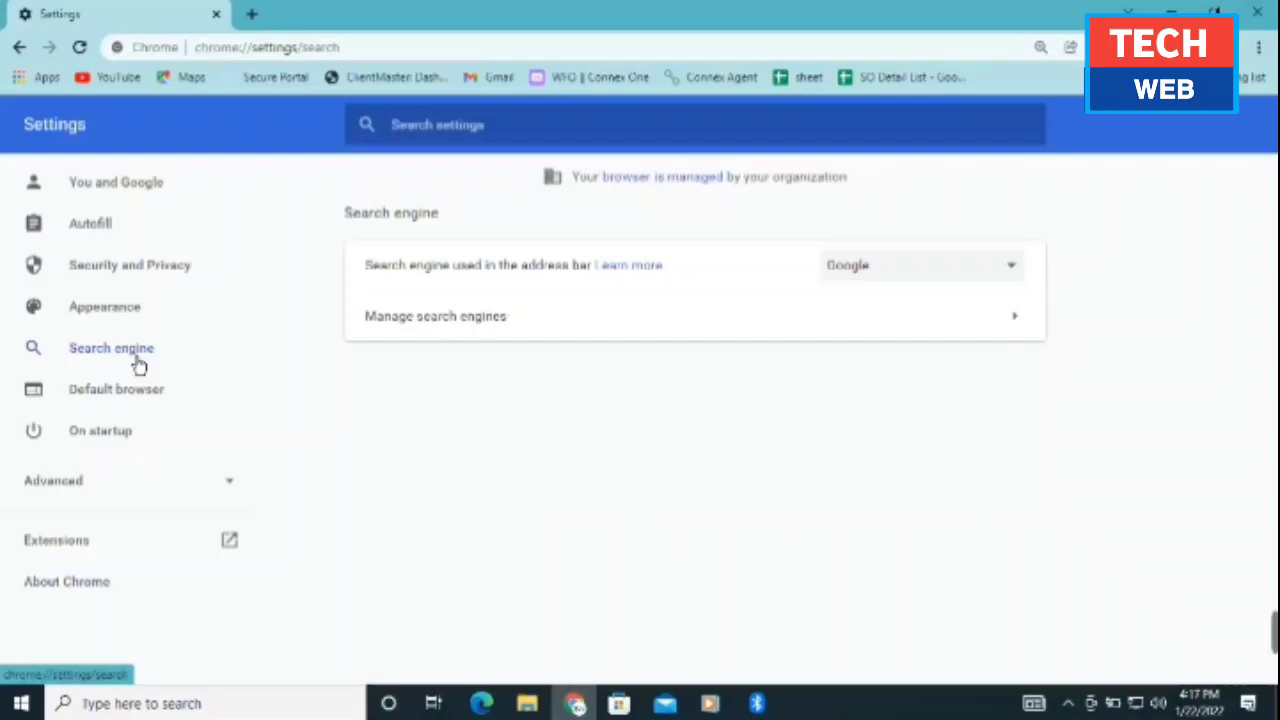
pyautogui.click(890, 267)
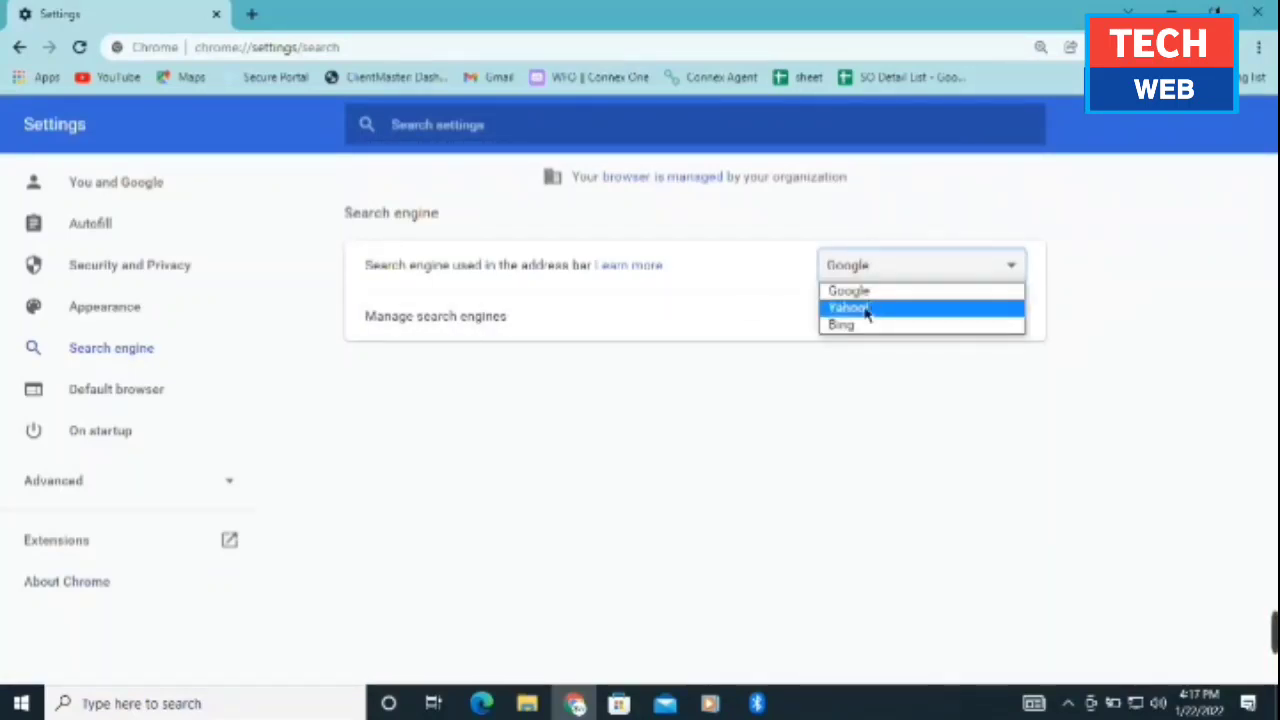
pyautogui.click(865, 292)
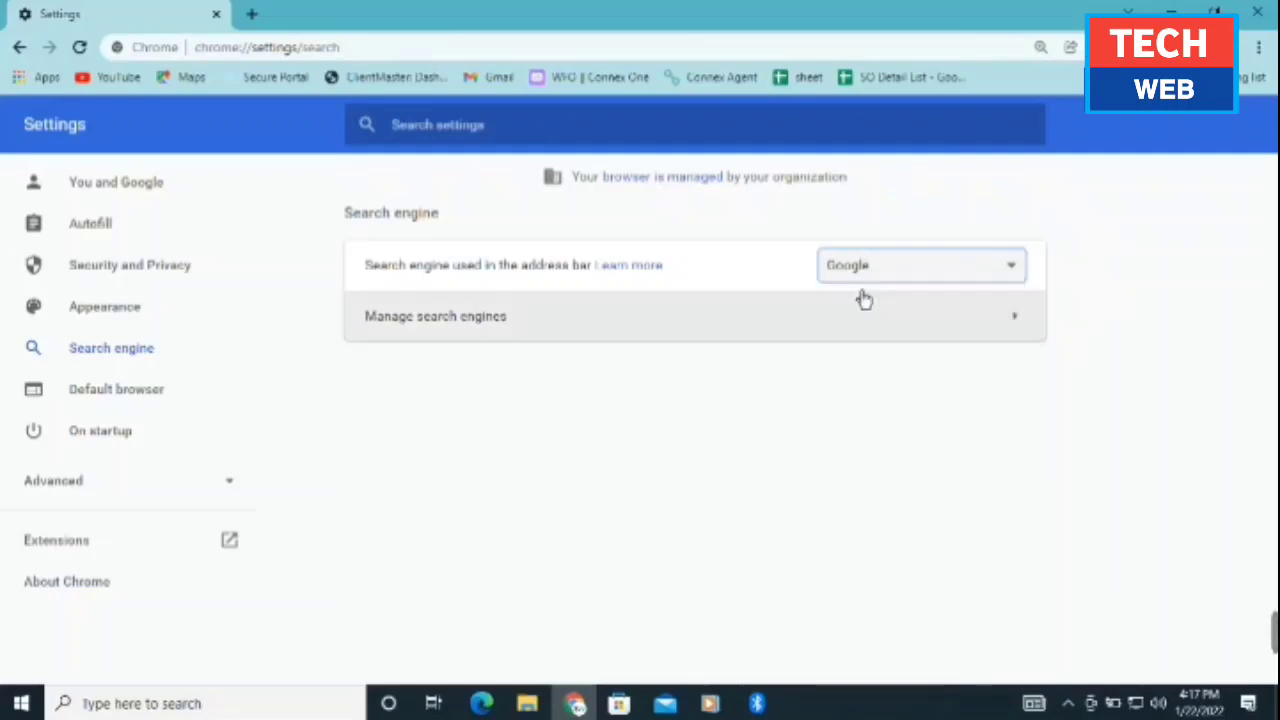
# Delete Poshukach from the other search engines in the search engine management list
pyautogui.click(683, 309)
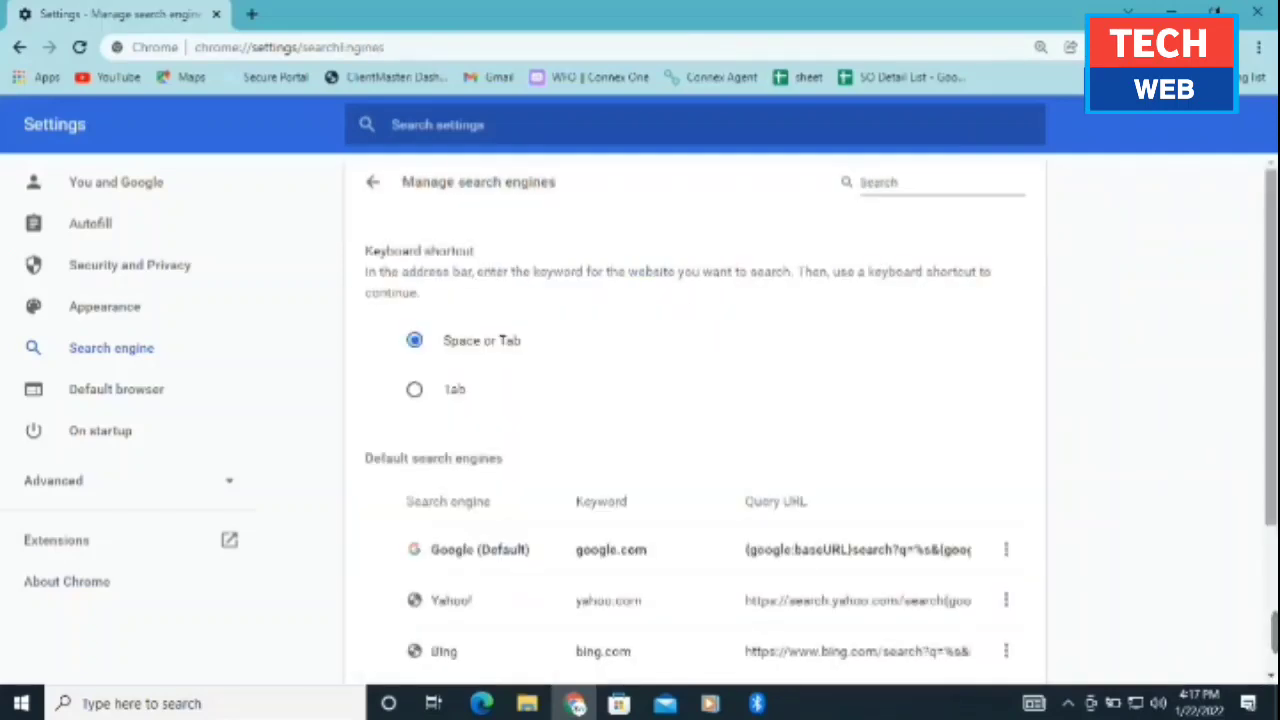
pyautogui.scroll(-2, 1270, 350)
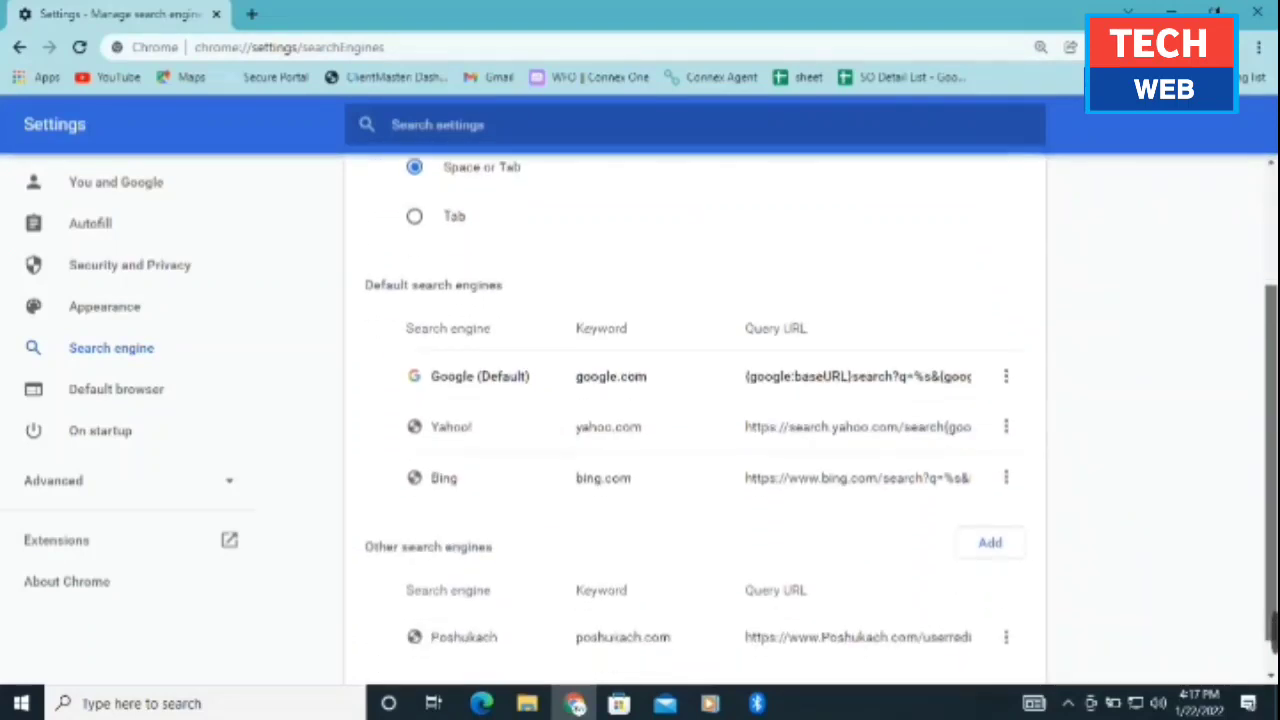
pyautogui.scroll(-1, 1270, 400)
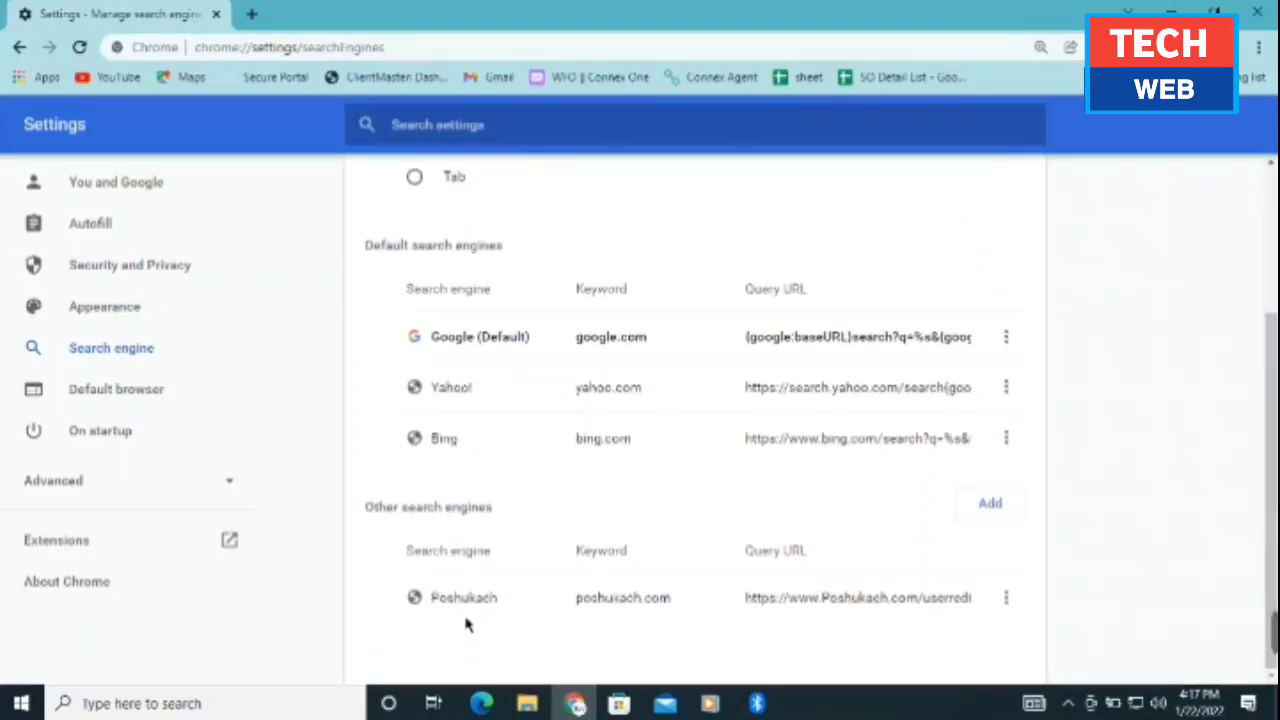
pyautogui.click(1004, 604)
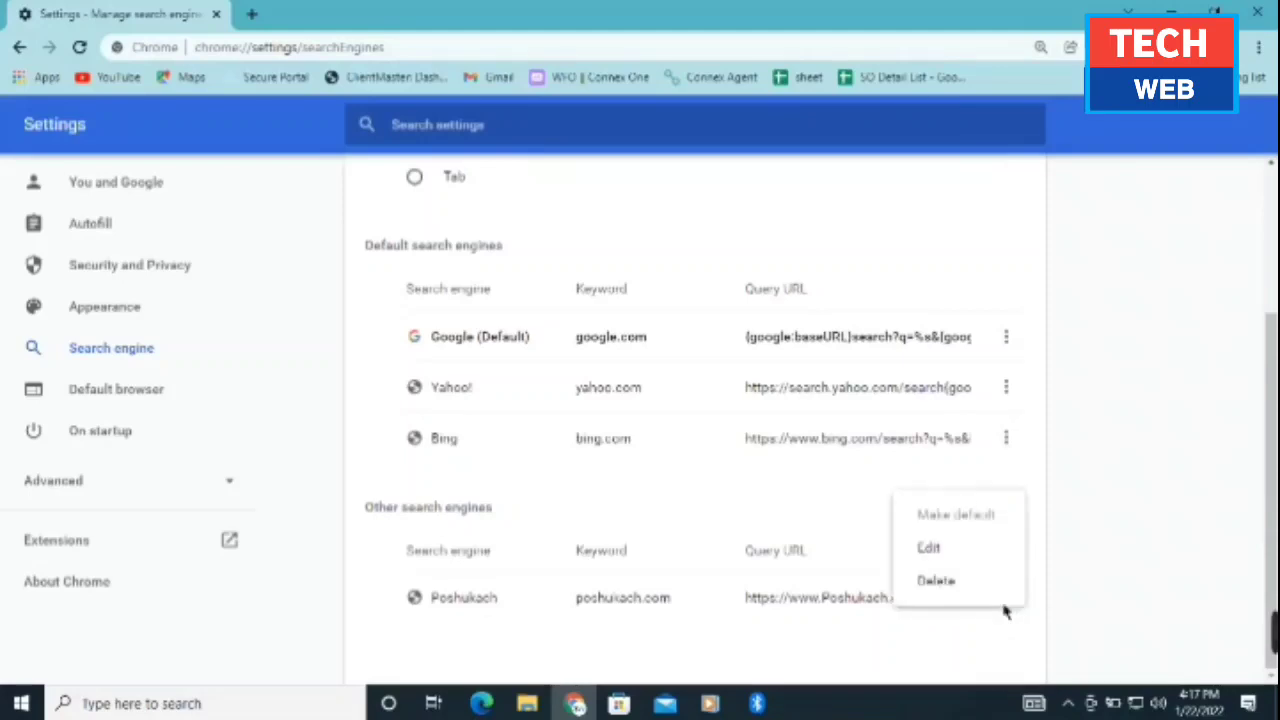
pyautogui.click(950, 588)
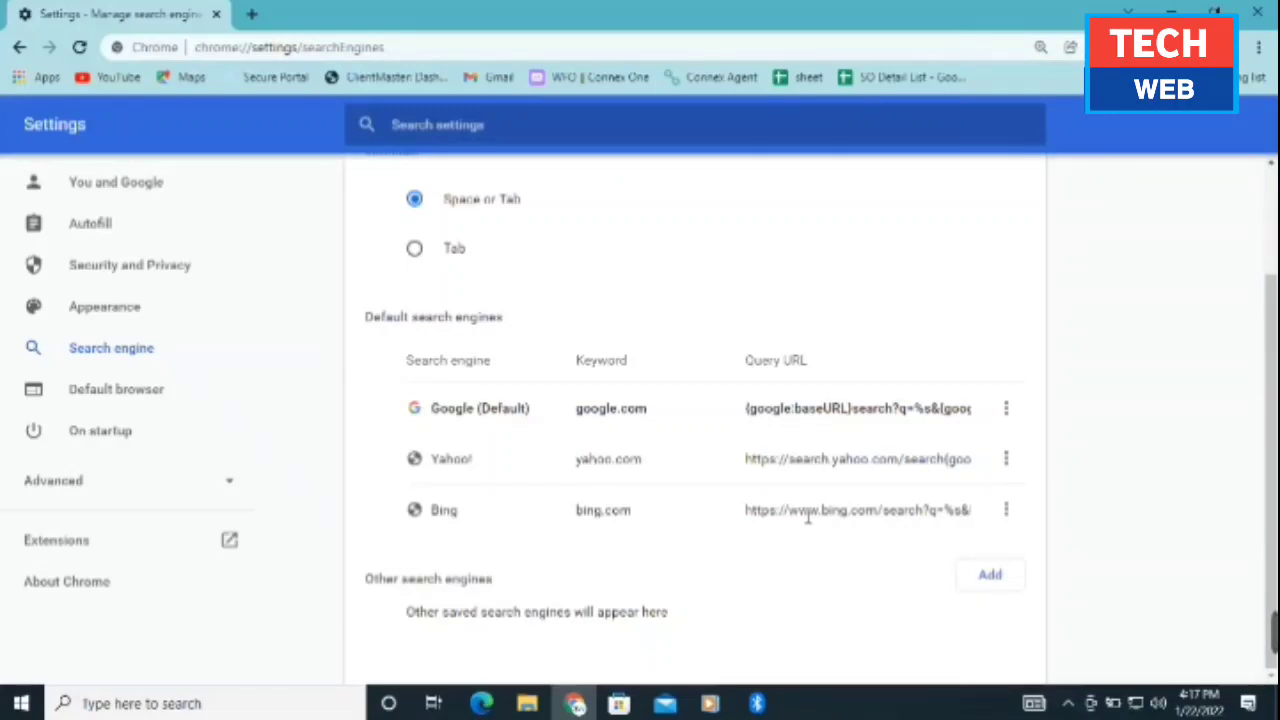
# Review the prompt for restoring settings to their original defaults under Reset and clean up, and cancel it
pyautogui.click(82, 482)
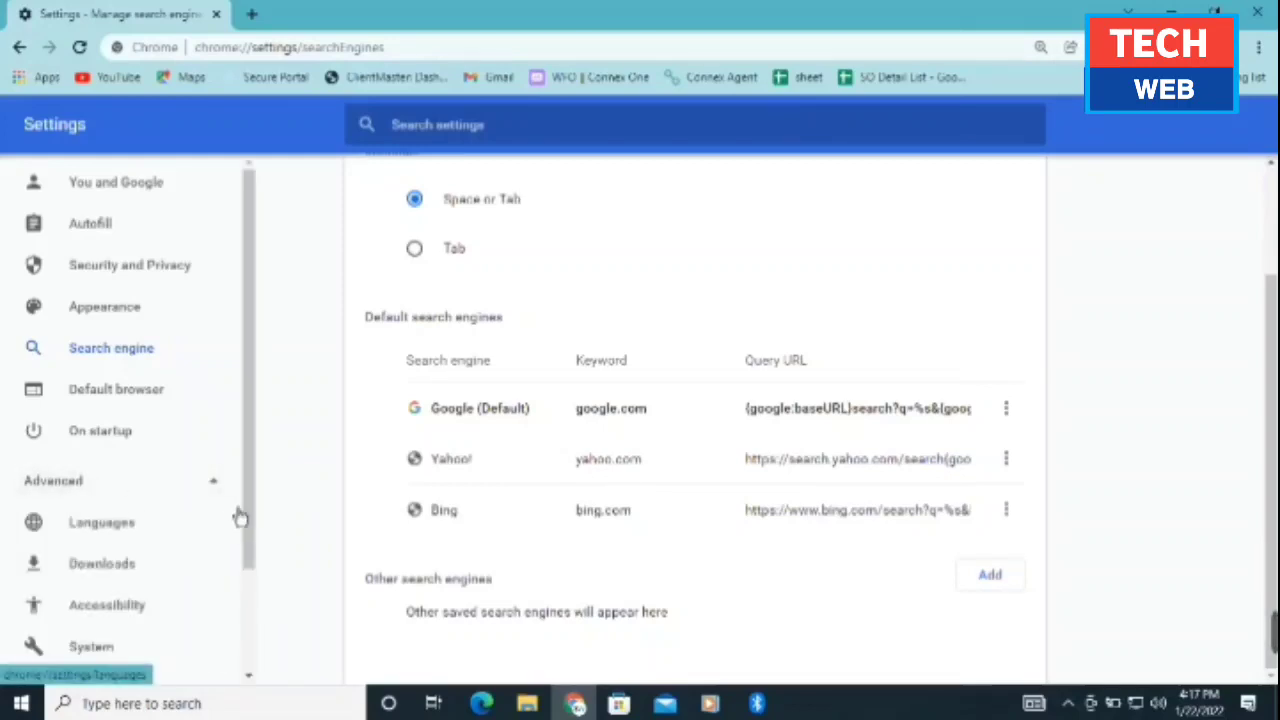
pyautogui.moveTo(250, 514); pyautogui.dragTo(251, 640)
pyautogui.click(133, 562)
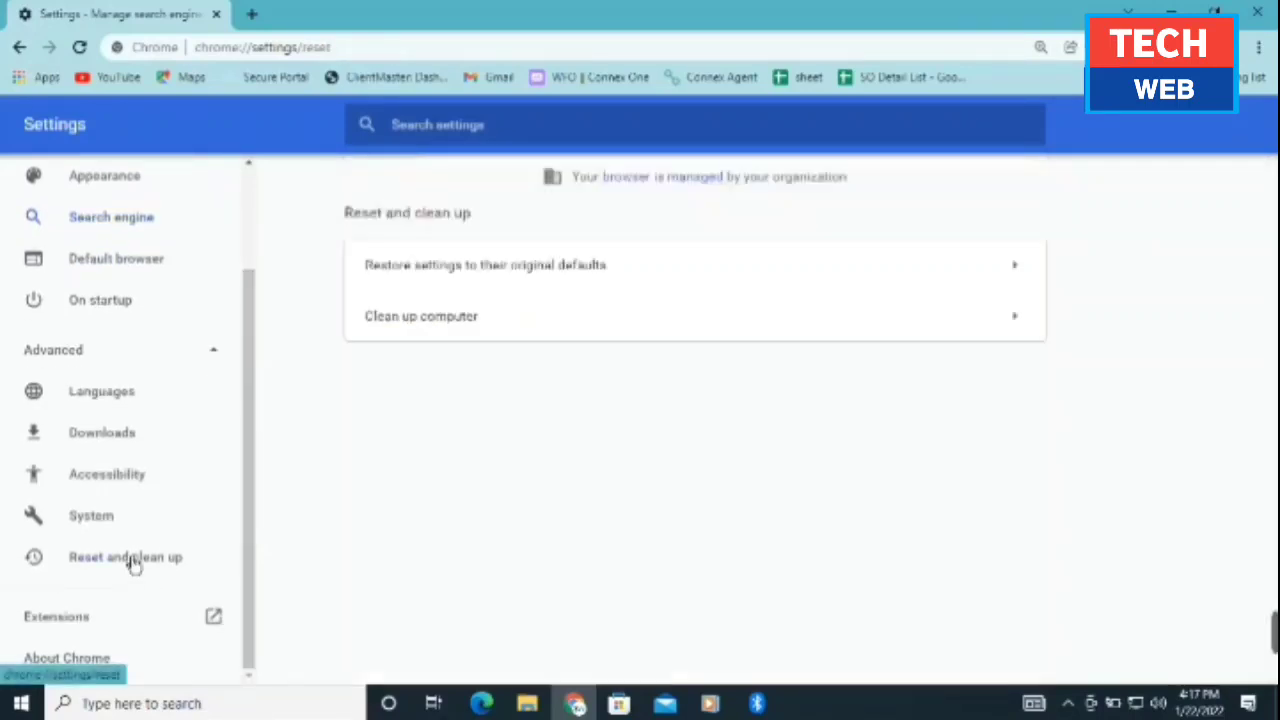
pyautogui.click(458, 274)
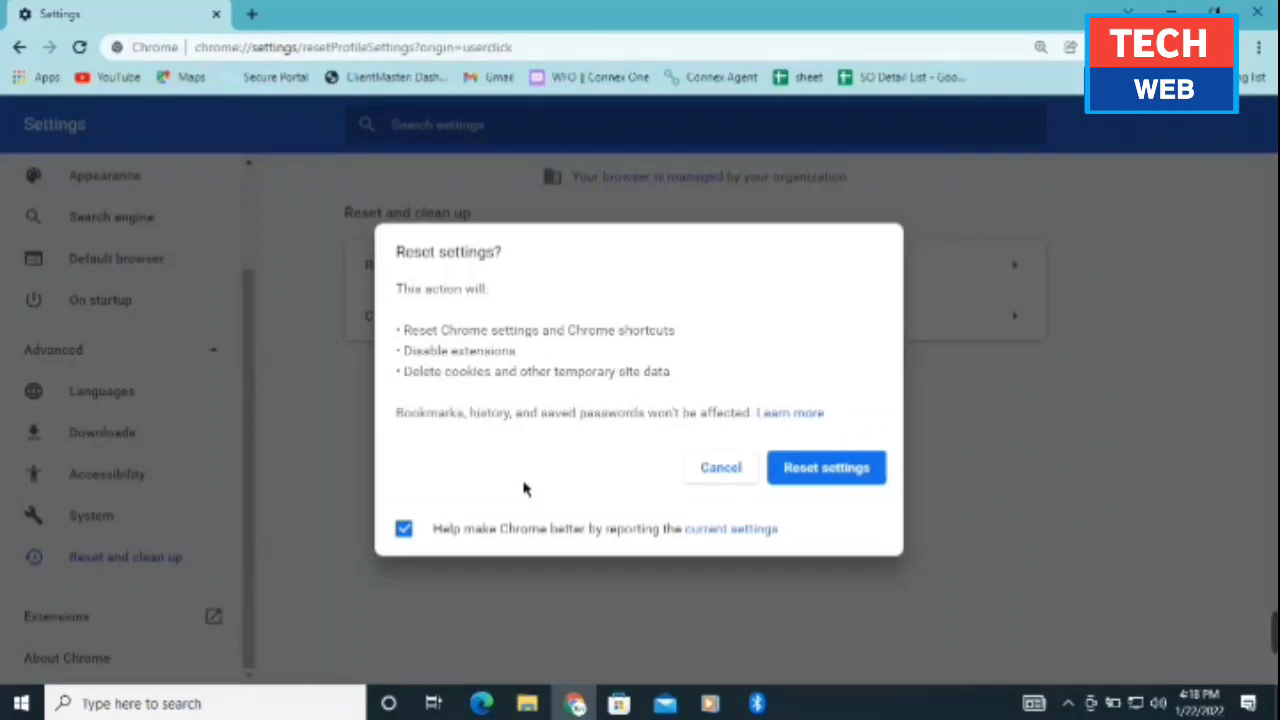
pyautogui.click(718, 470)
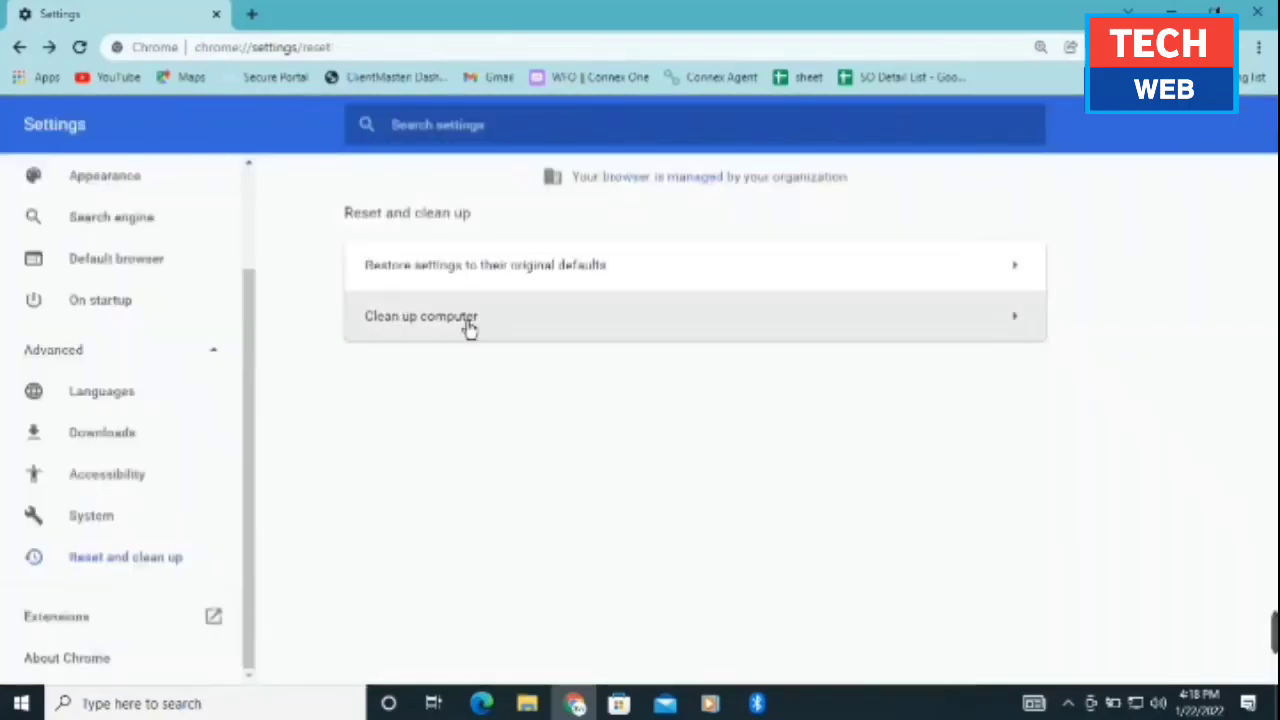
# View the Clean up computer page for finding harmful software, and the Security and Privacy settings
pyautogui.click(437, 328)
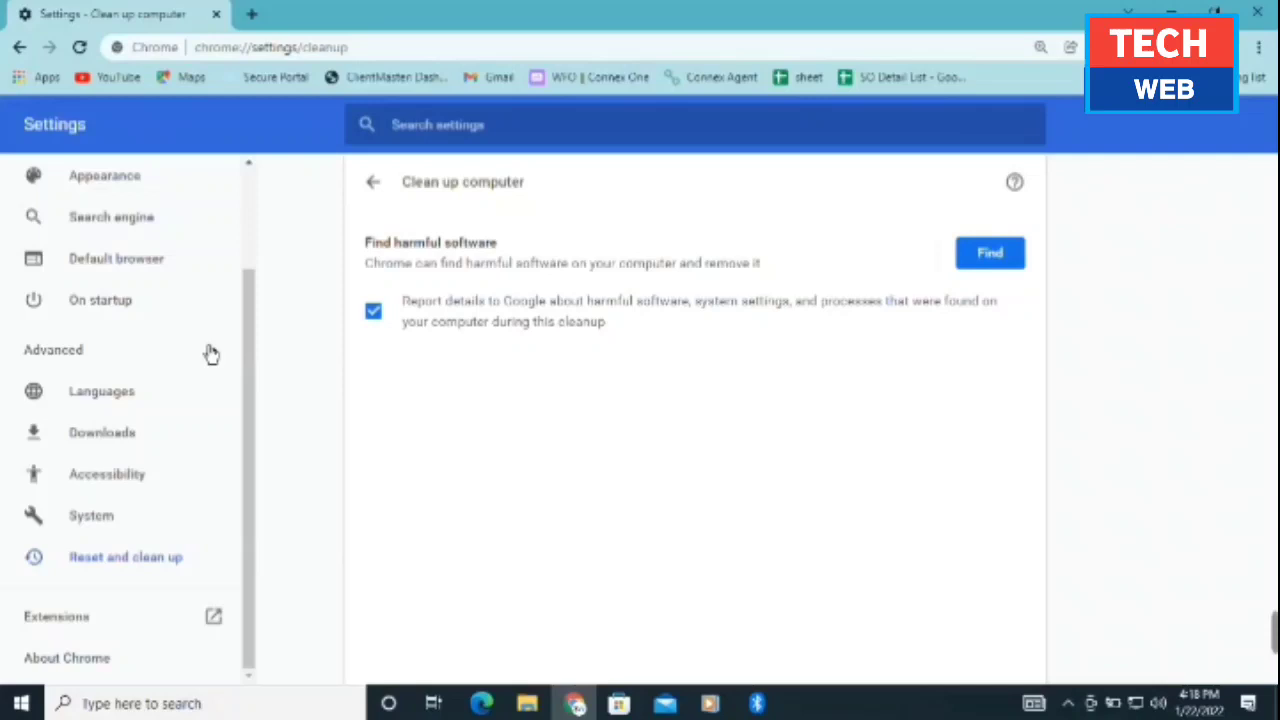
pyautogui.moveTo(251, 362); pyautogui.dragTo(253, 263)
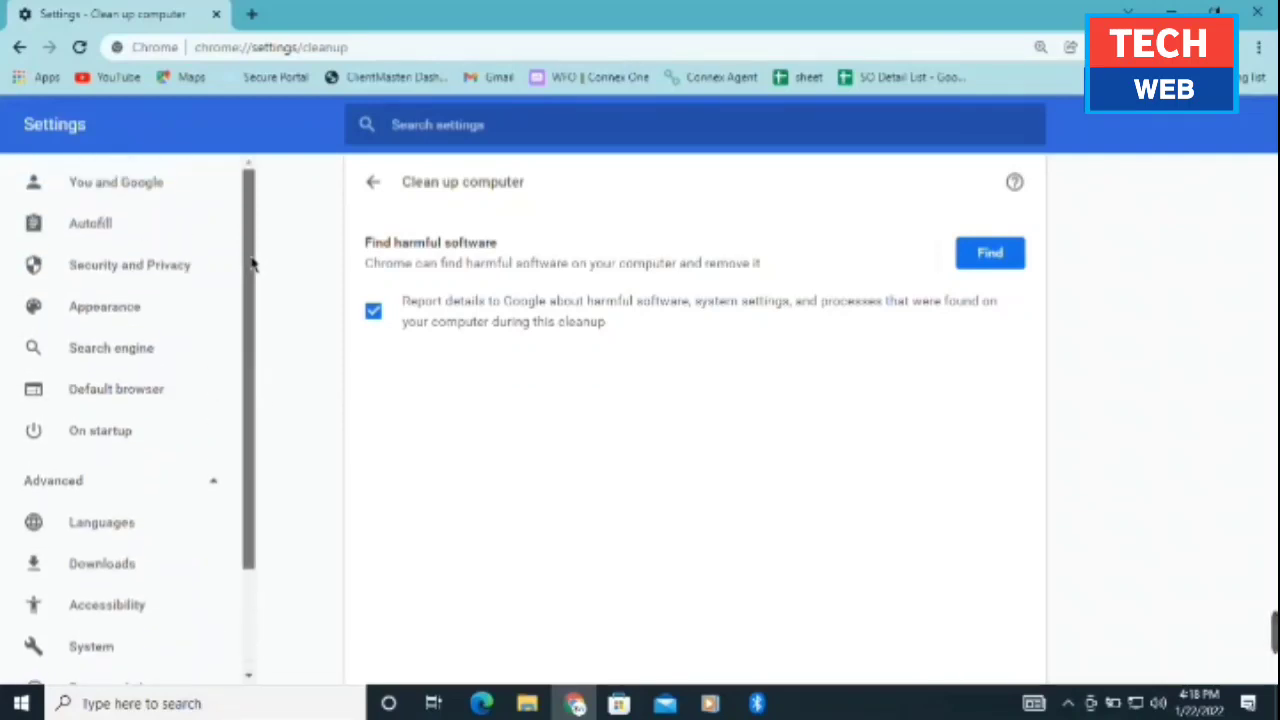
pyautogui.click(110, 264)
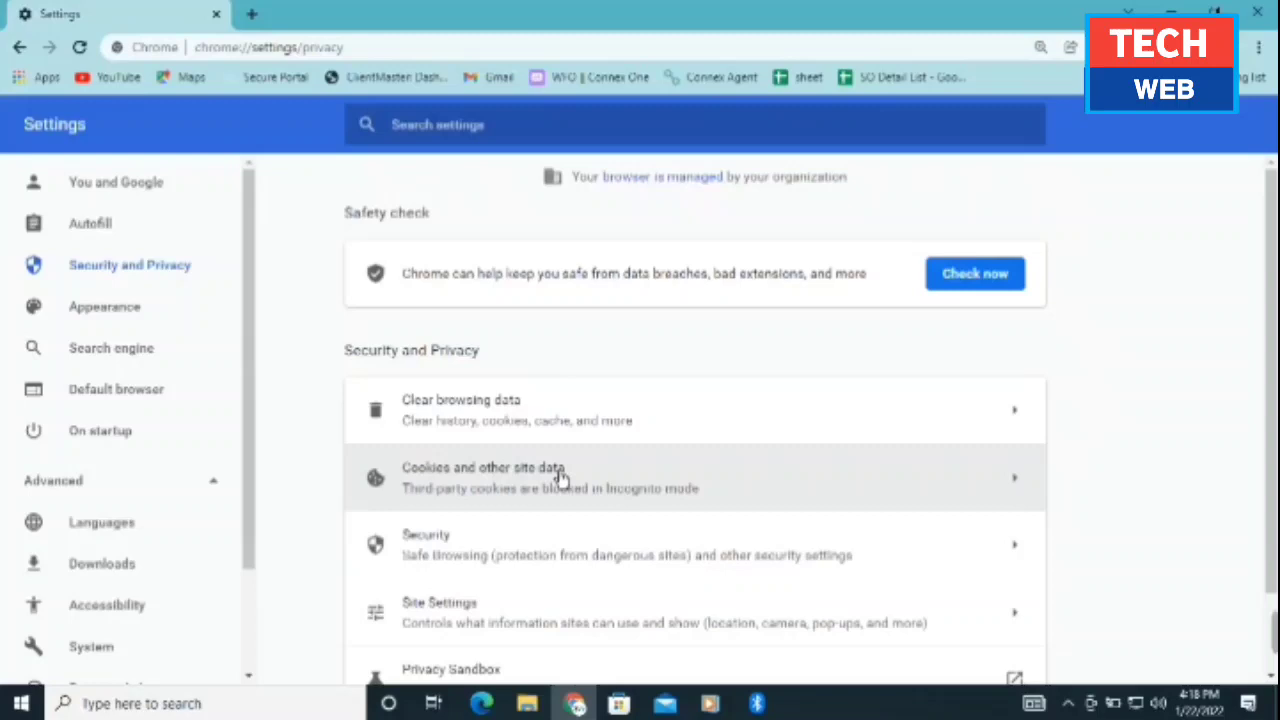
# Open the browser's extensions page to review the installed extensions
pyautogui.click(1258, 47)
pyautogui.moveTo(1127, 193)
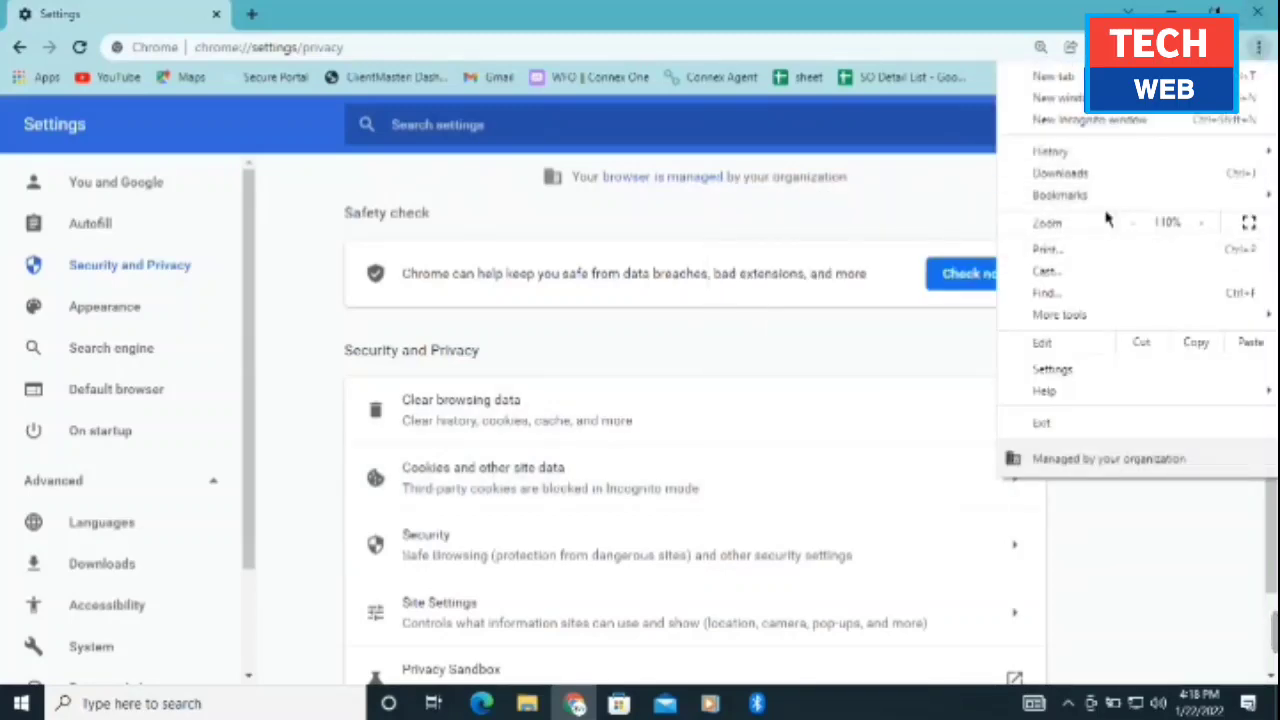
pyautogui.moveTo(1072, 318)
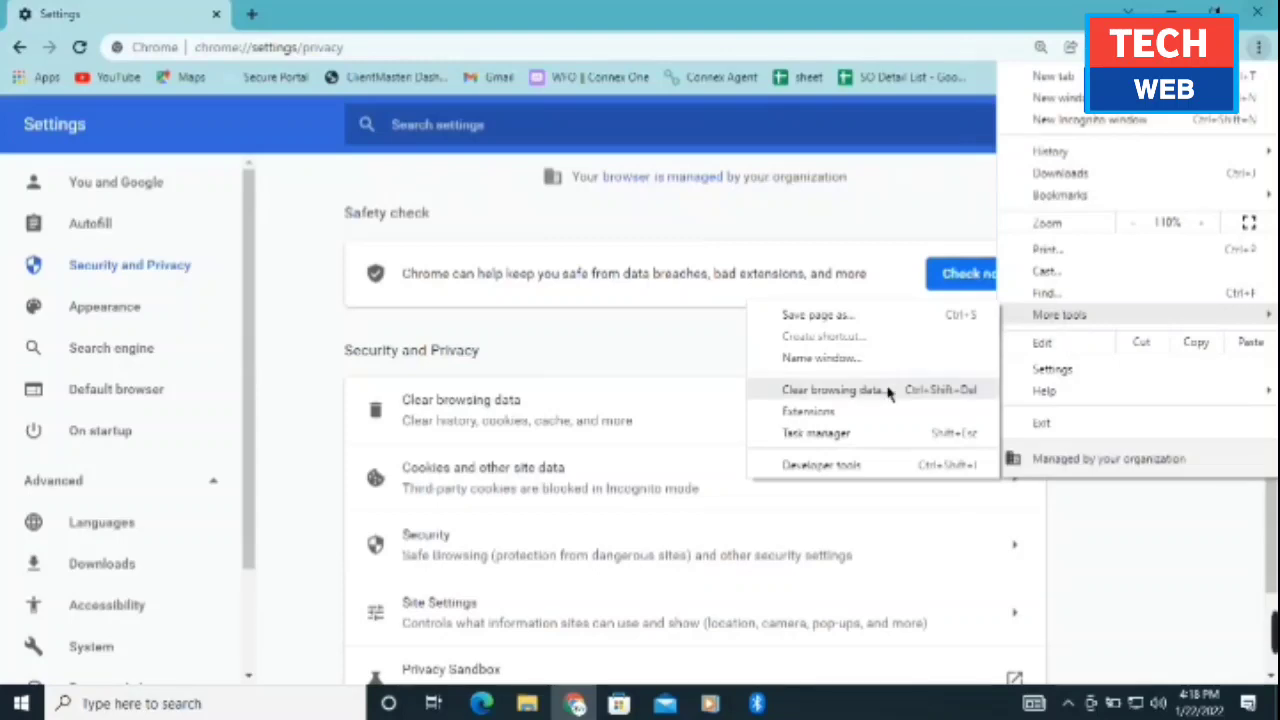
pyautogui.click(816, 413)
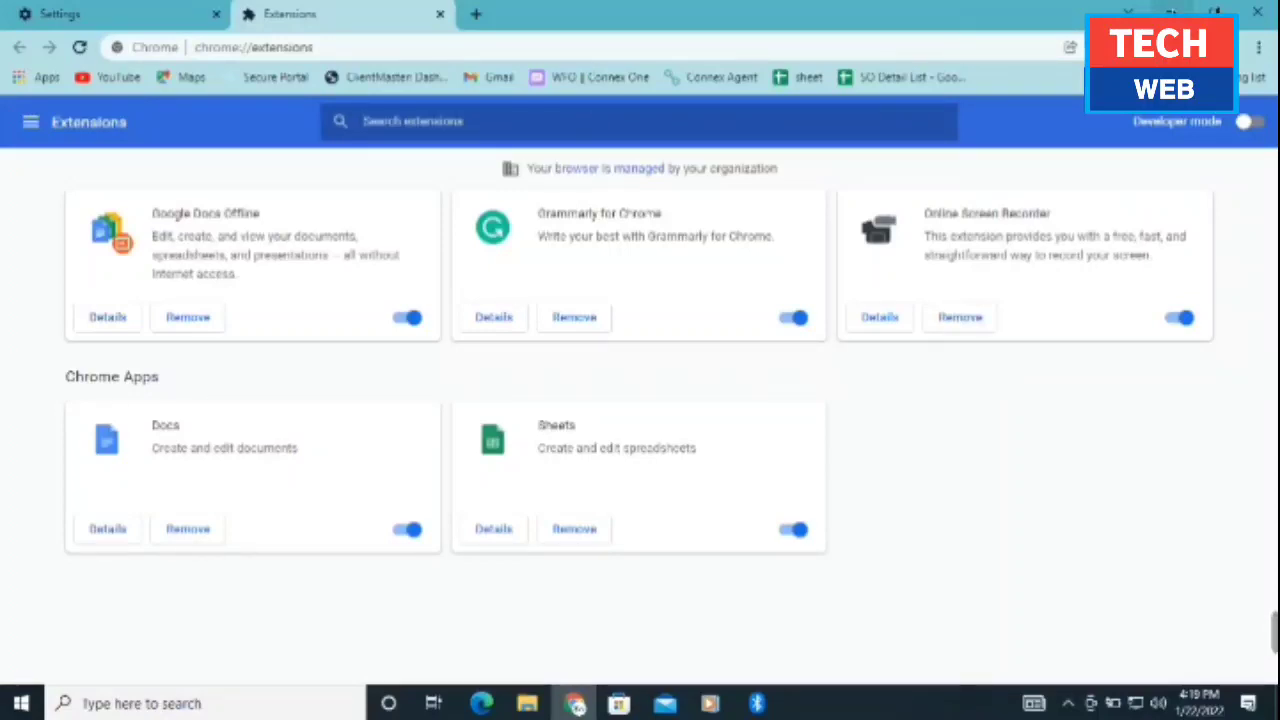
# Minimize the browser and open Programs and Features by running appwiz.cpl
pyautogui.click(1171, 12)
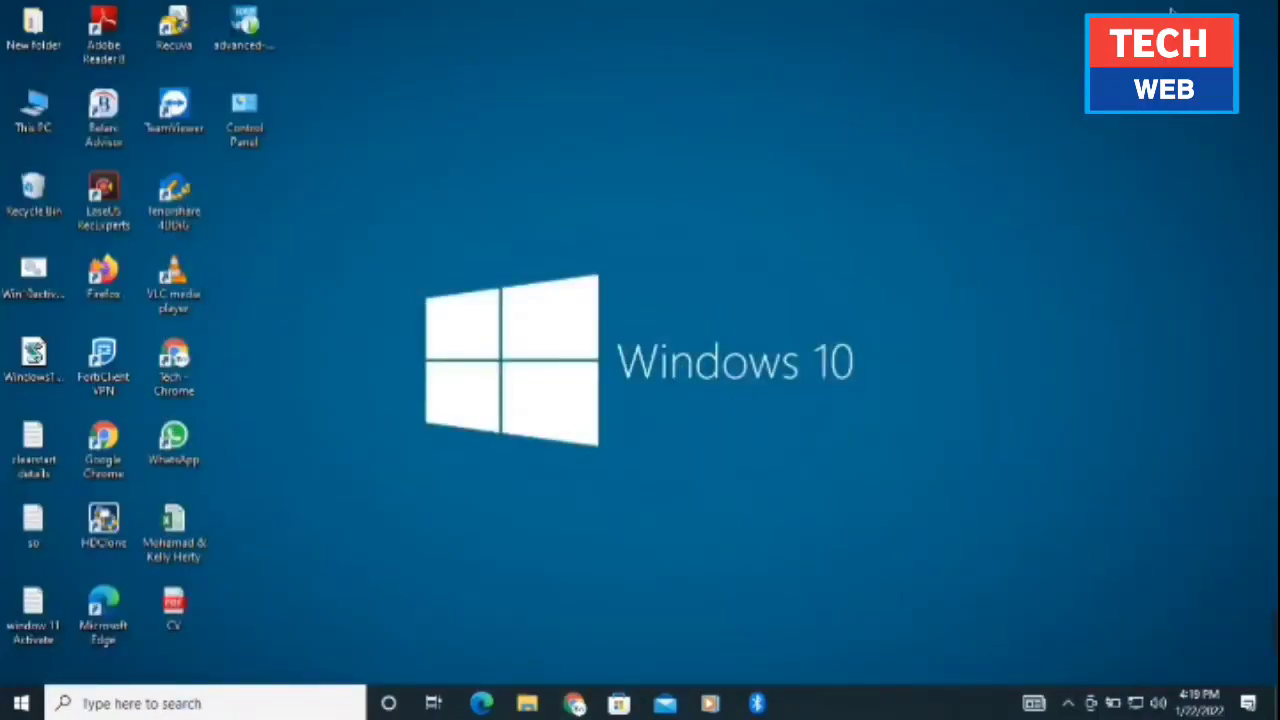
pyautogui.press('super+r')
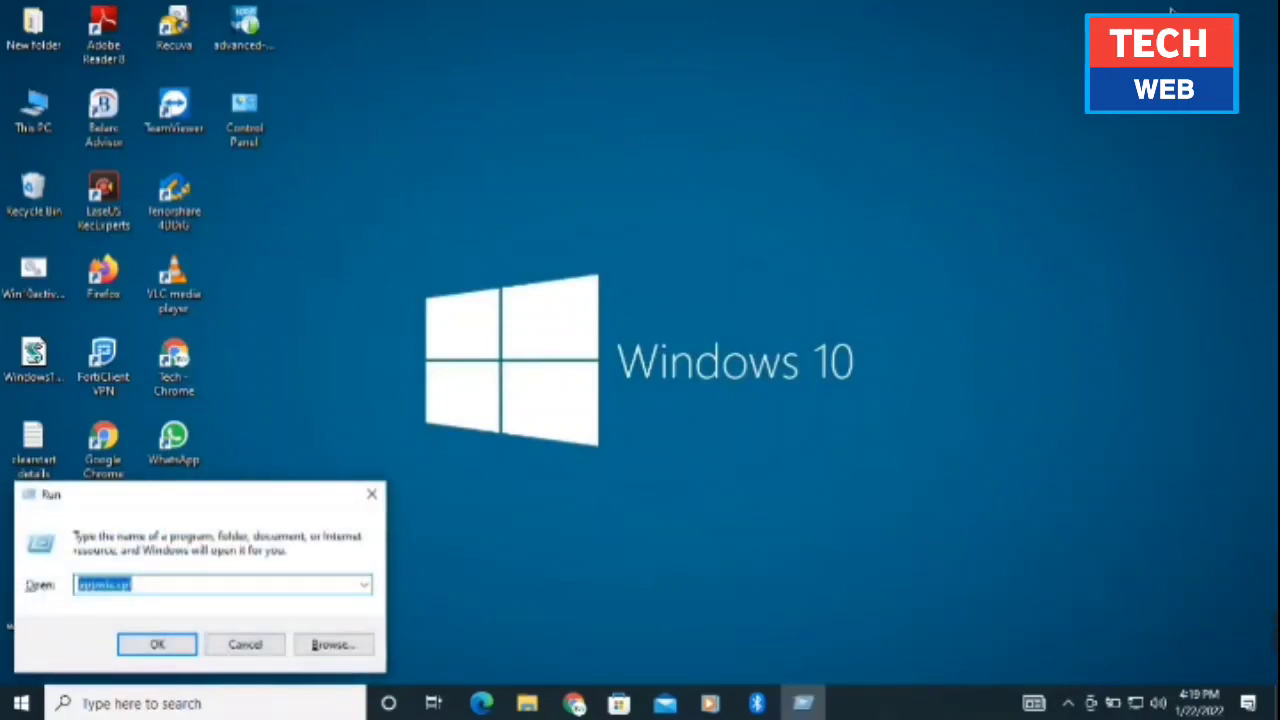
pyautogui.press('BackSpace')
pyautogui.write('appwi')
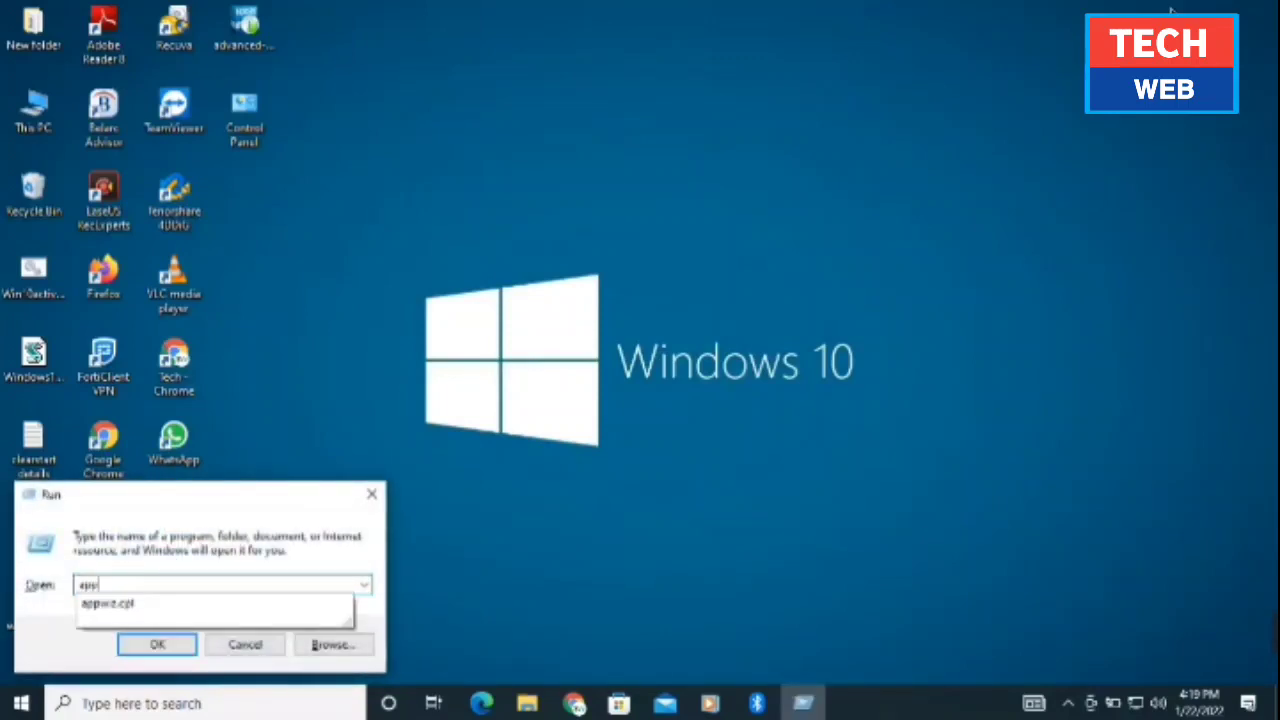
pyautogui.write('z.cpl')
pyautogui.press('Return')
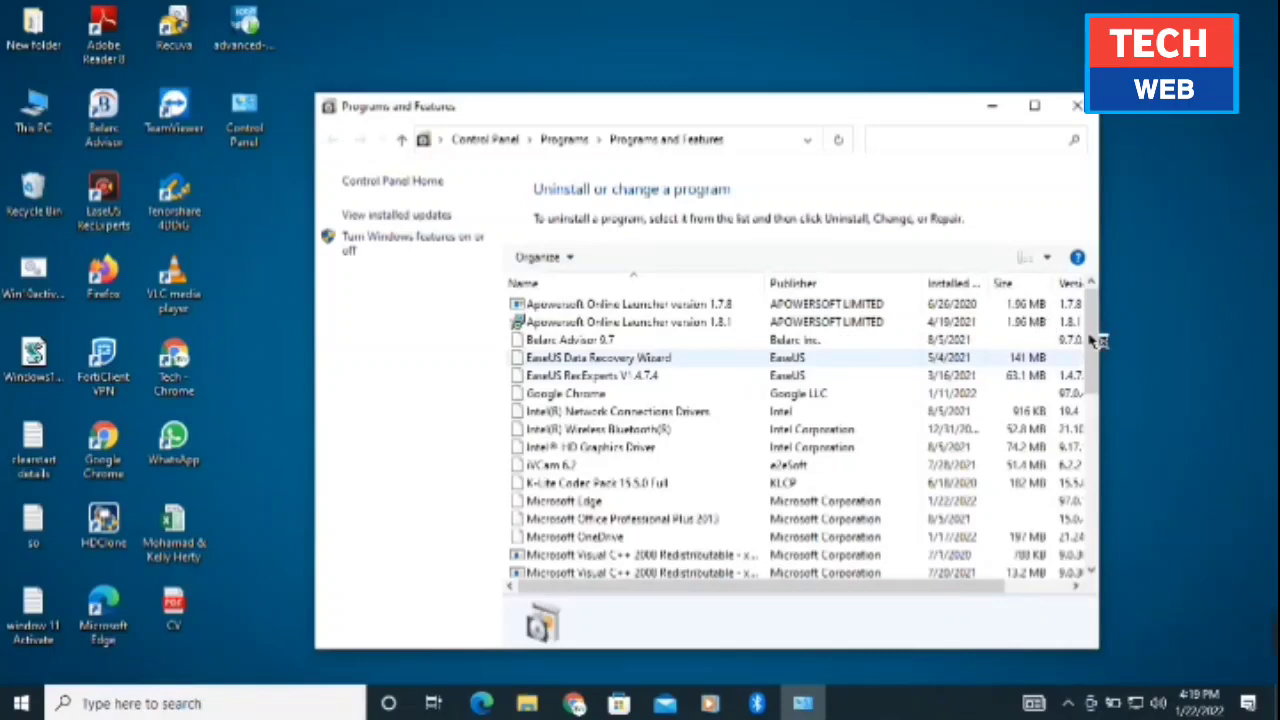
# Look through the installed programs and bring up the uninstall option for Intel(R) Network Connections Drivers
pyautogui.moveTo(1094, 334); pyautogui.dragTo(1100, 370)
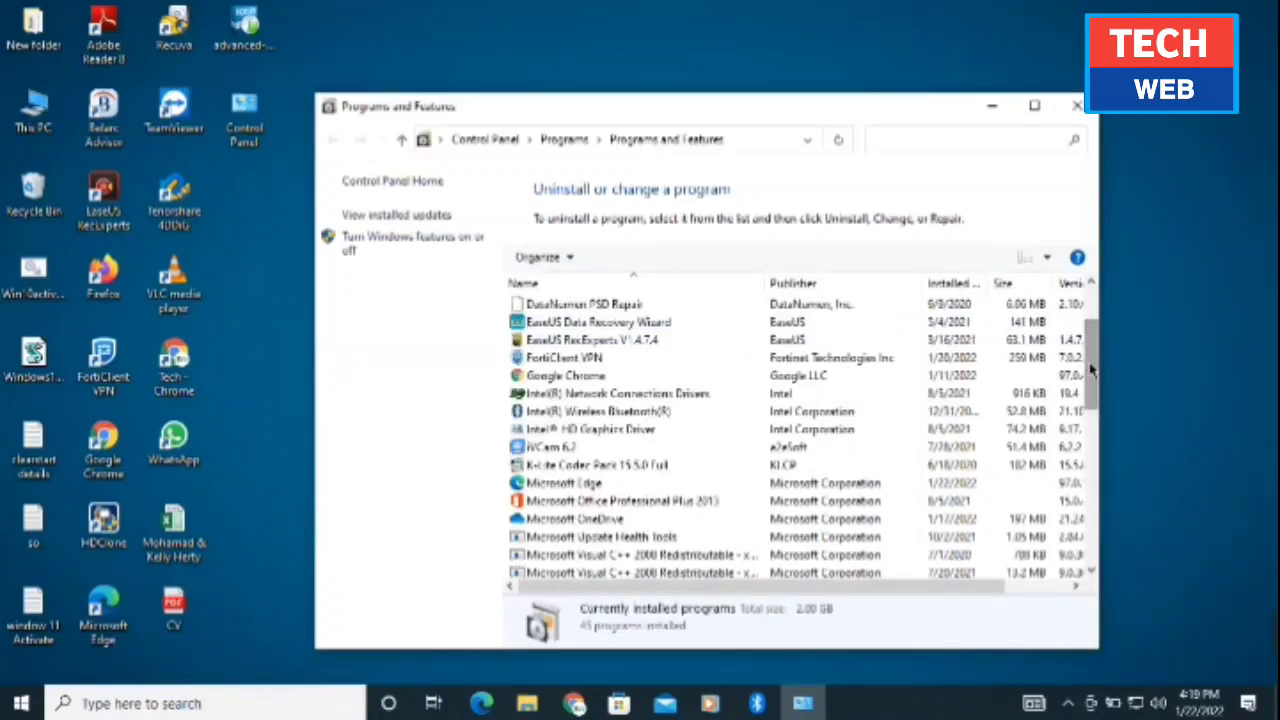
pyautogui.moveTo(1095, 385); pyautogui.dragTo(1077, 345)
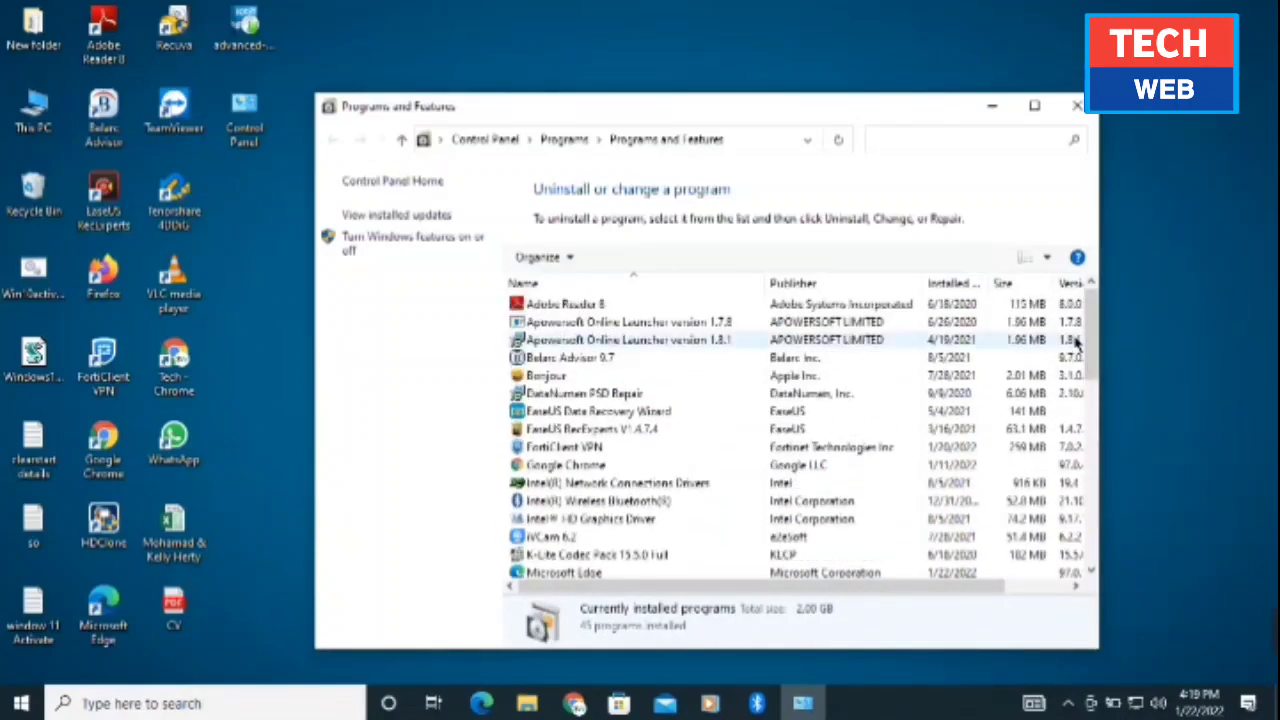
pyautogui.rightClick(596, 483)
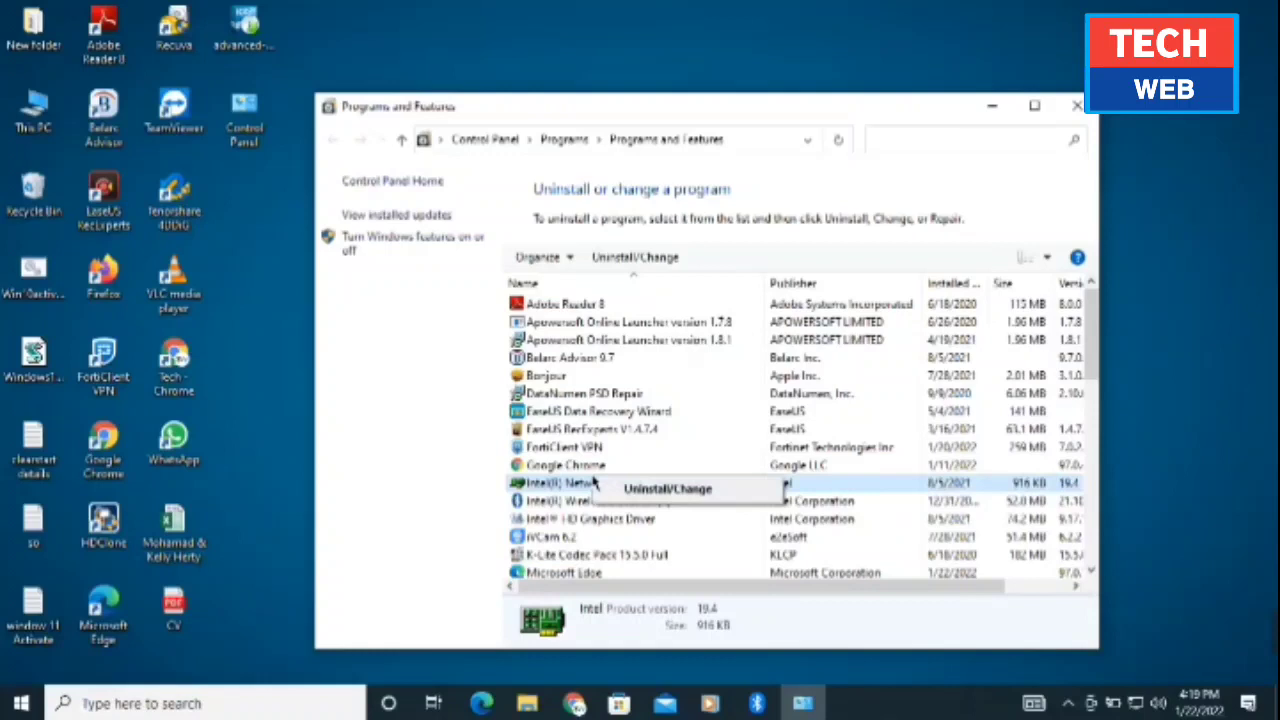